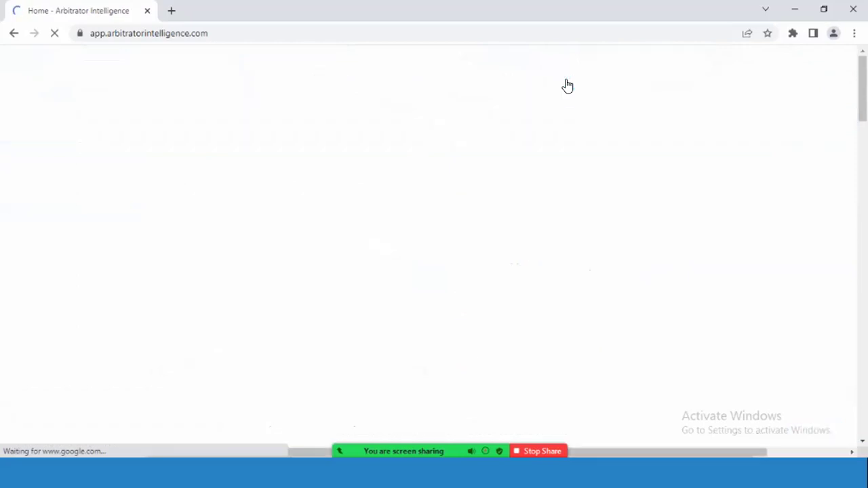
- Scroll through the Arbitrator Intelligence Arbitrators table, then close the site
scroll(662, 245, "down", 3)
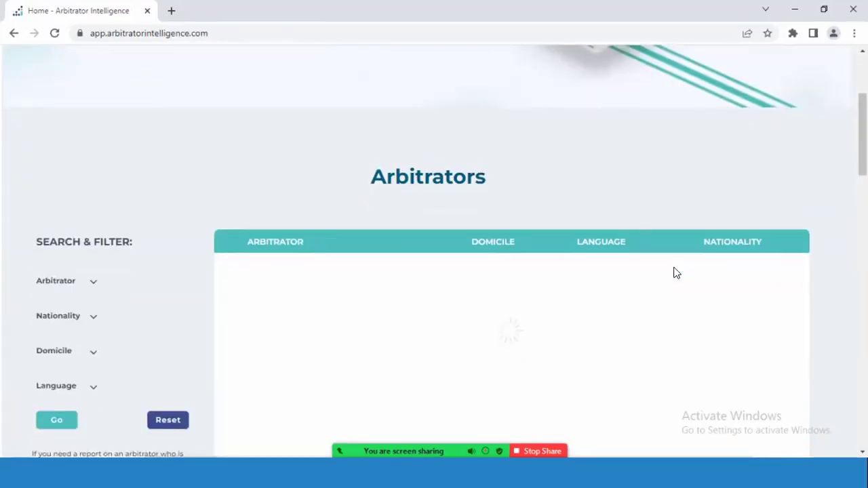
scroll(675, 272, "down", 1)
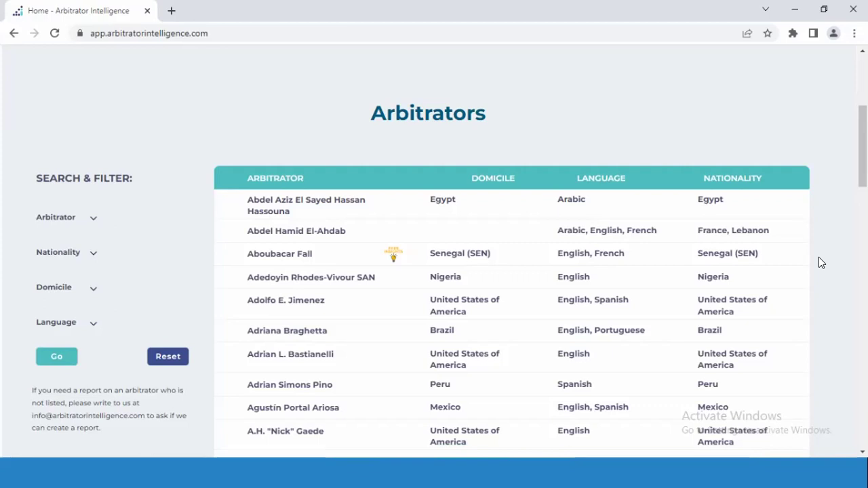
left_click(853, 10)
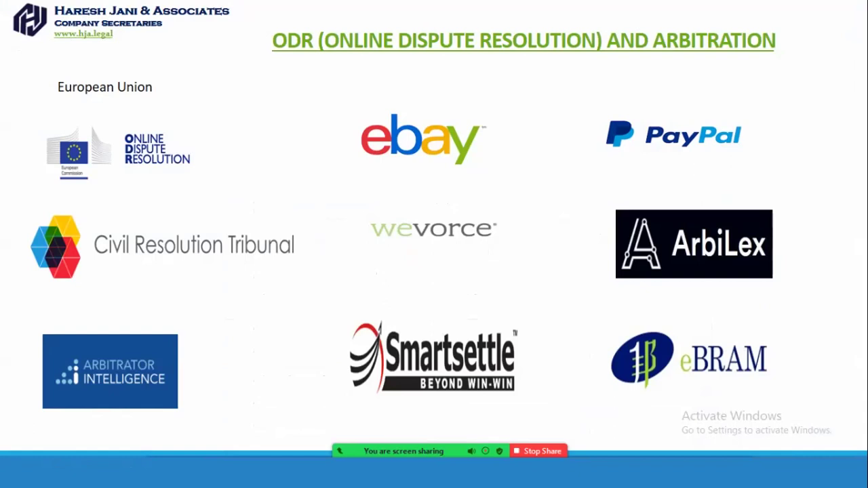
- Advance to the Blockchain & Smart Contract in Arbitration slide and launch the OpenCourt demo video
key("Right")
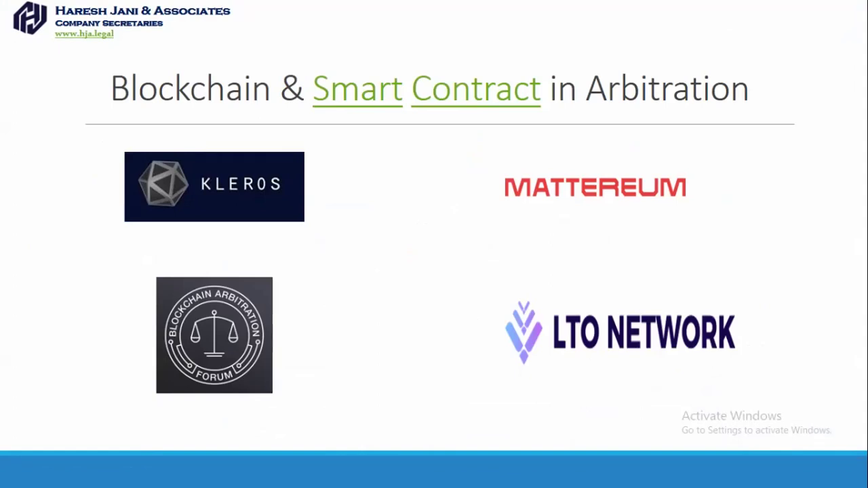
left_click(370, 91)
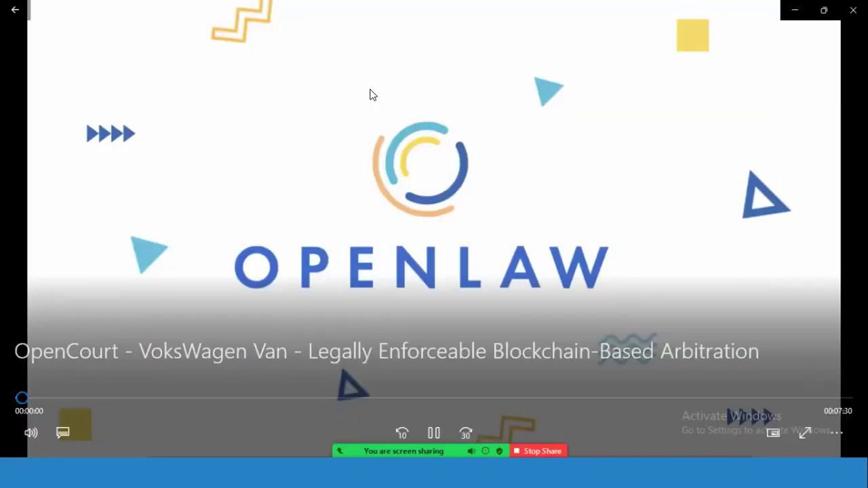
- Play the OpenCourt demo video full screen and switch to the Shady Grove Motors car listing
double_click(370, 95)
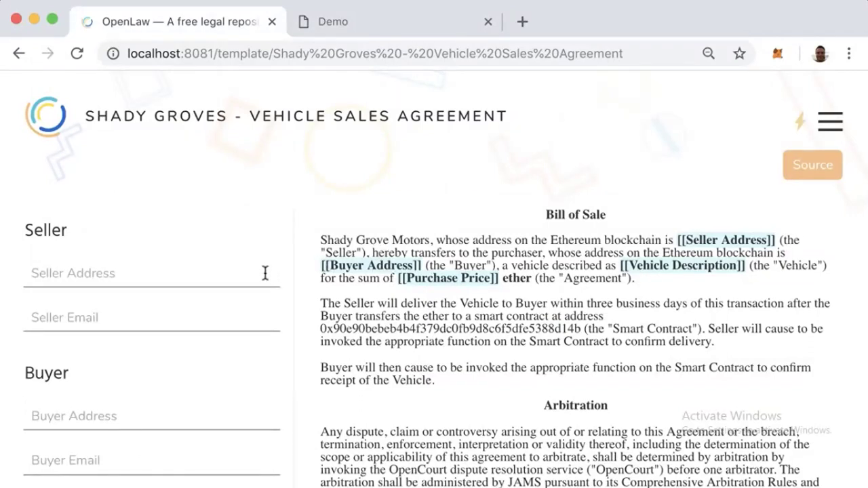
left_click(337, 24)
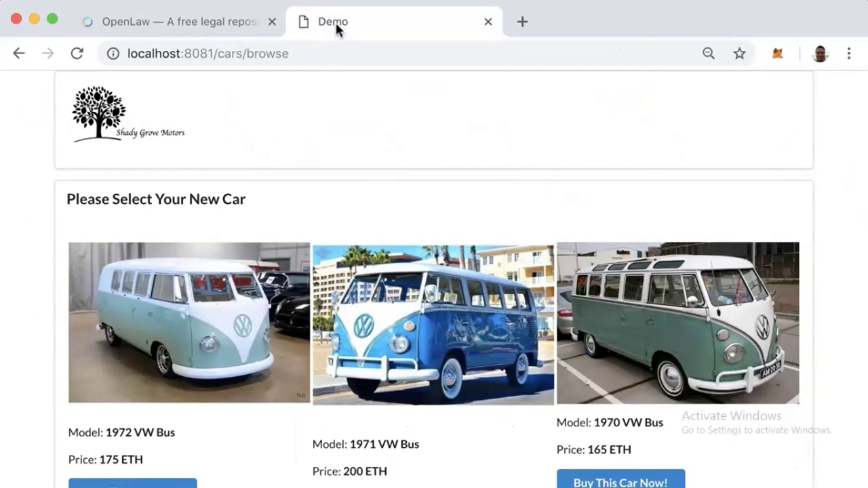
- Order the 1972 VW Bus with the buyer's e-mail and open its 175-ether sales agreement draft
scroll(406, 194, "down", 4)
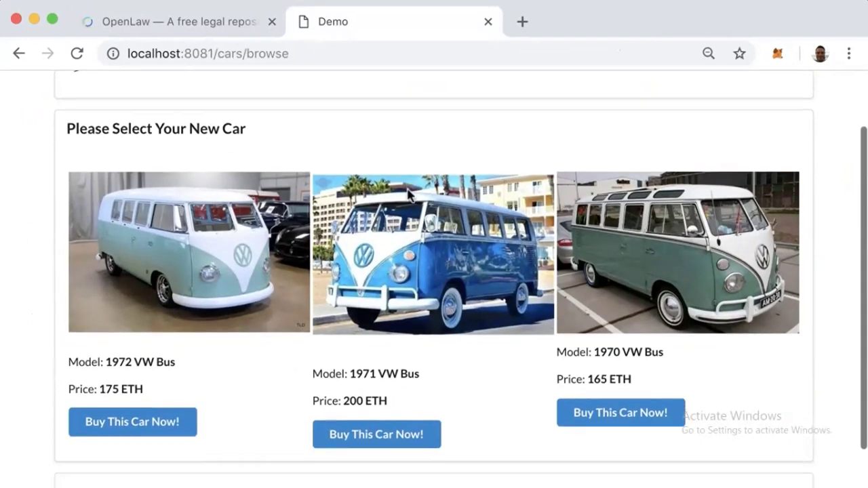
scroll(284, 251, "down", 1)
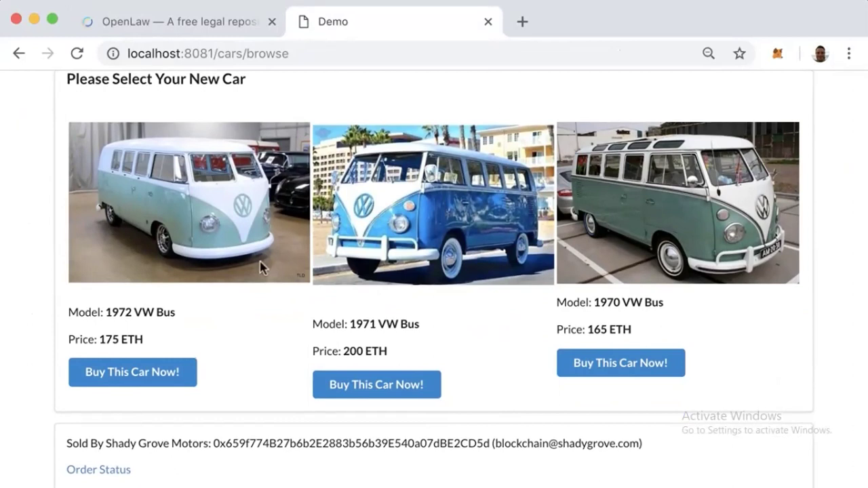
left_click(171, 368)
left_click(388, 278)
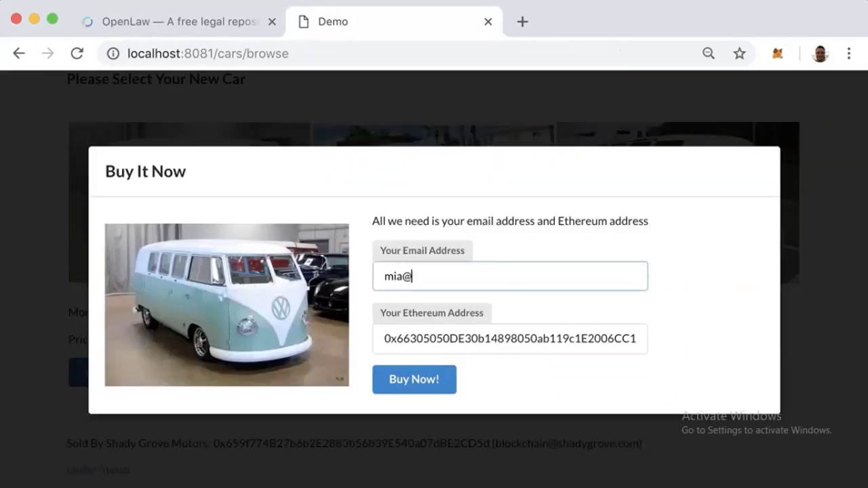
left_click(406, 381)
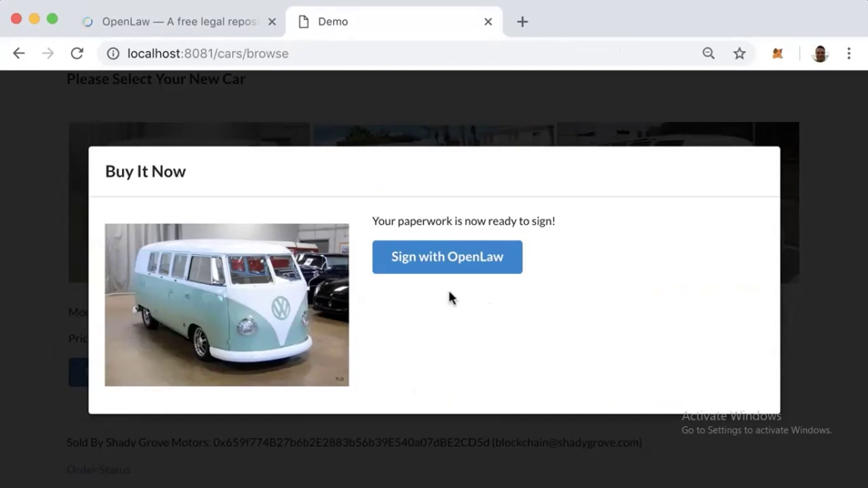
left_click(443, 262)
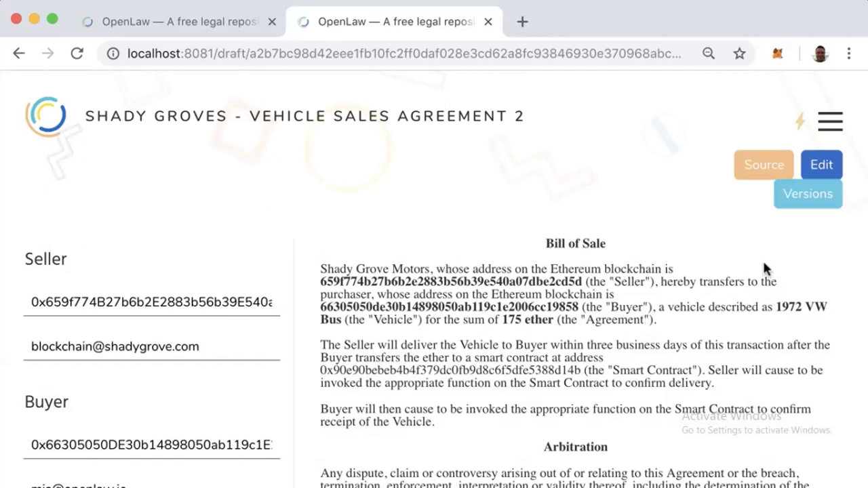
- Send the 1972 VW Bus sales agreement to both signatories
scroll(732, 270, "down", 5)
scroll(735, 271, "down", 4)
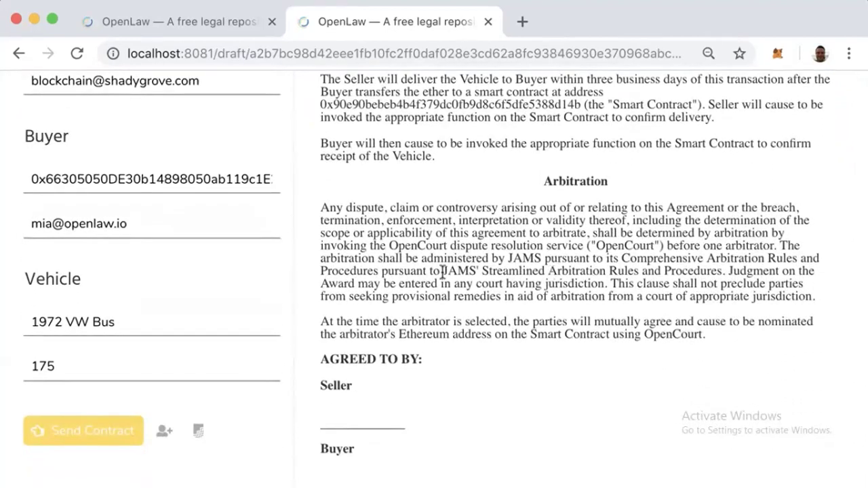
left_click(116, 434)
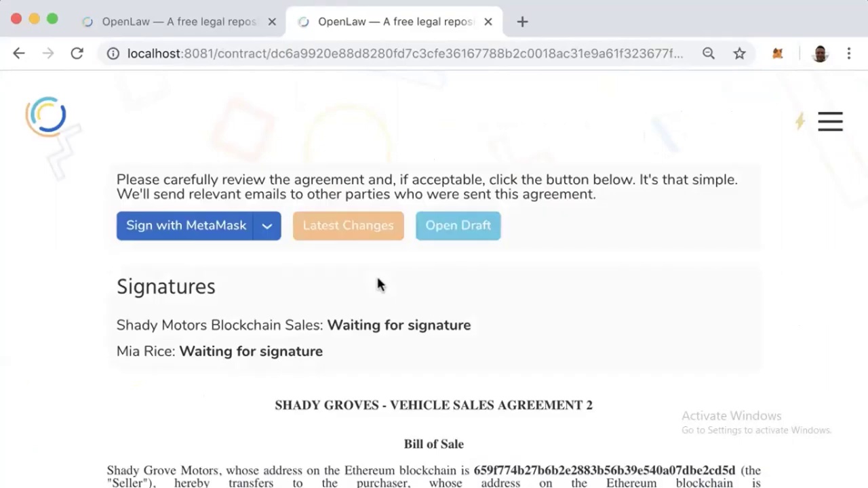
- Sign the agreement with OpenLaw instead of MetaMask
left_click(269, 232)
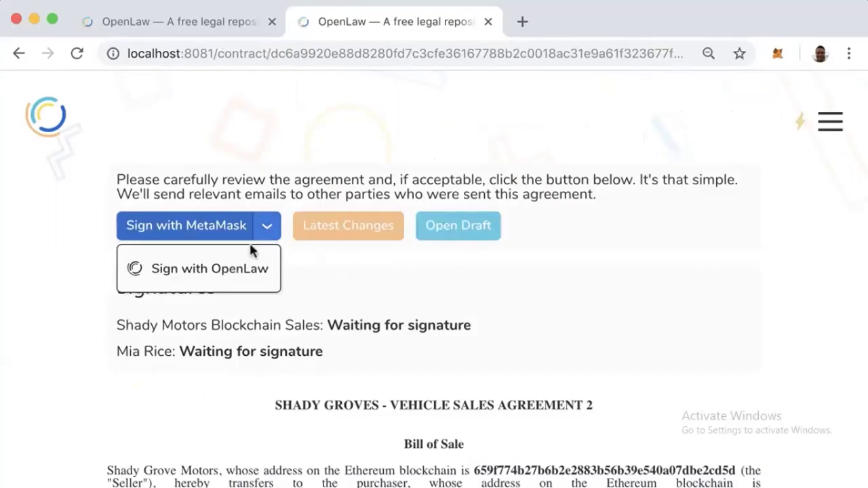
left_click(240, 268)
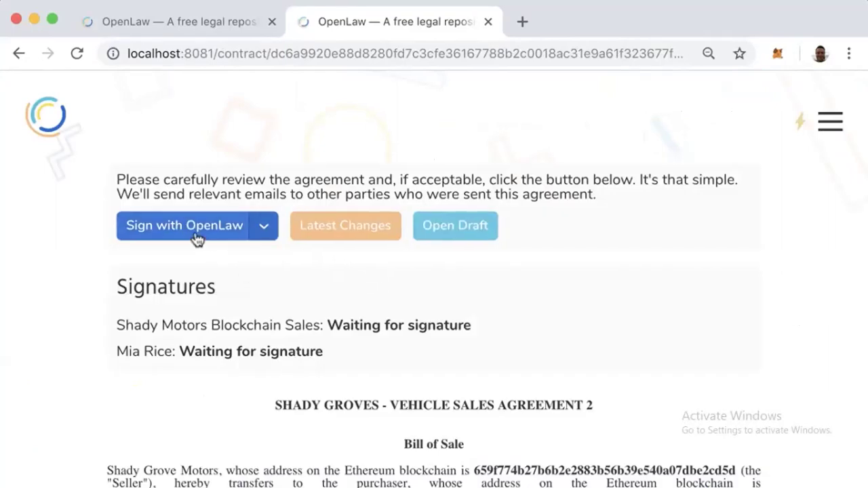
left_click(197, 237)
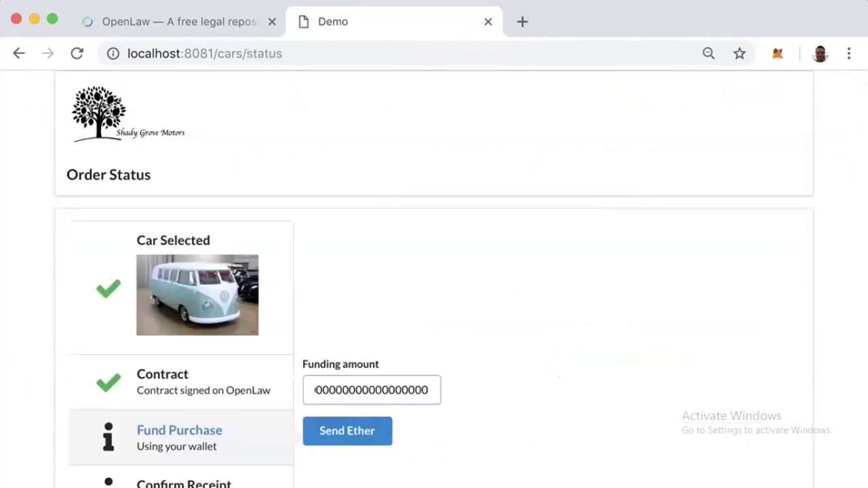
- Fund the VW Bus purchase by sending ether, then return to the vehicle sales agreement template
key("Home")
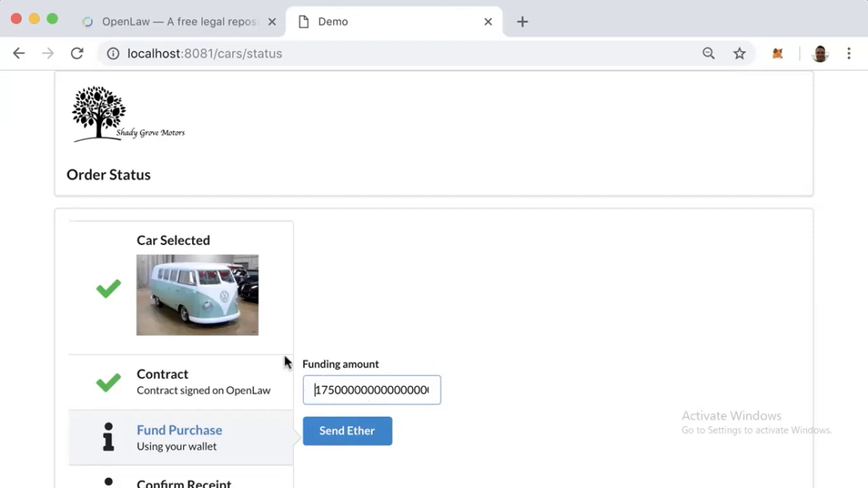
scroll(366, 434, "down", 3)
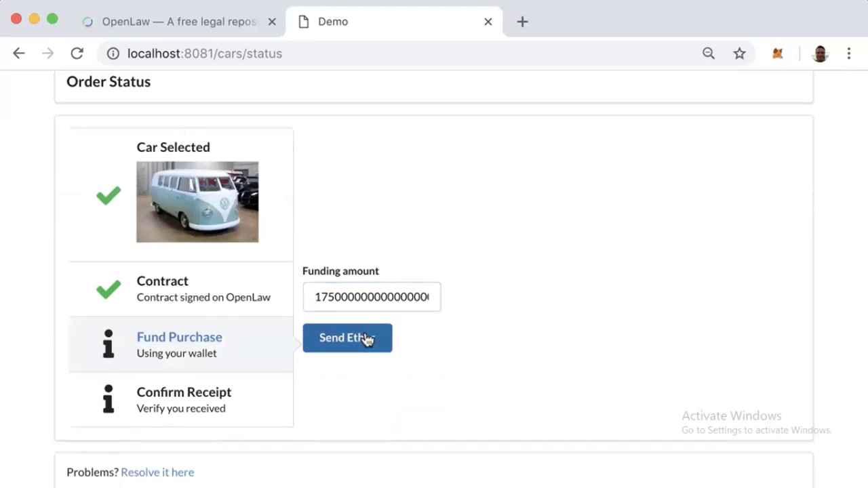
left_click(366, 339)
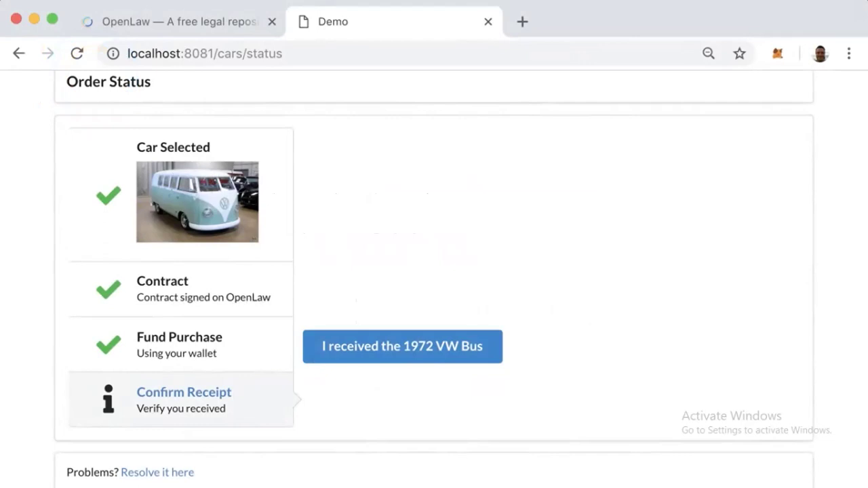
left_click(222, 23)
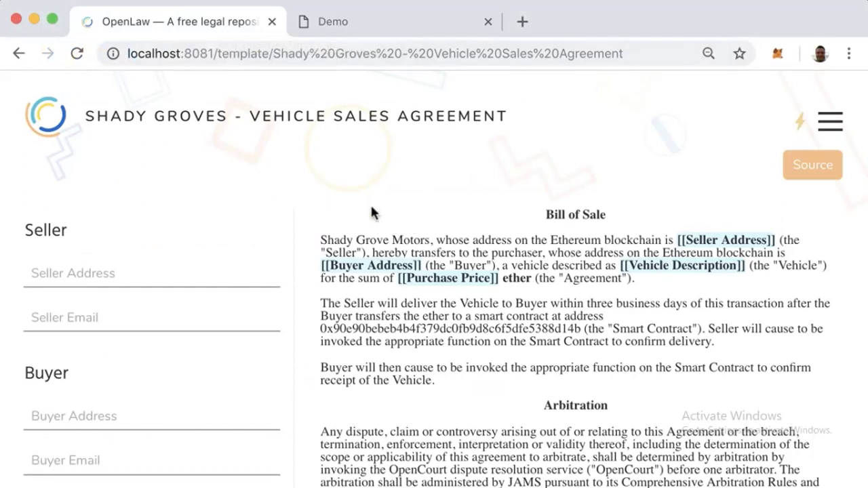
- Scroll down the Vehicle Sales Agreement to review its Arbitration clause
scroll(398, 298, "down", 2)
scroll(399, 298, "down", 4)
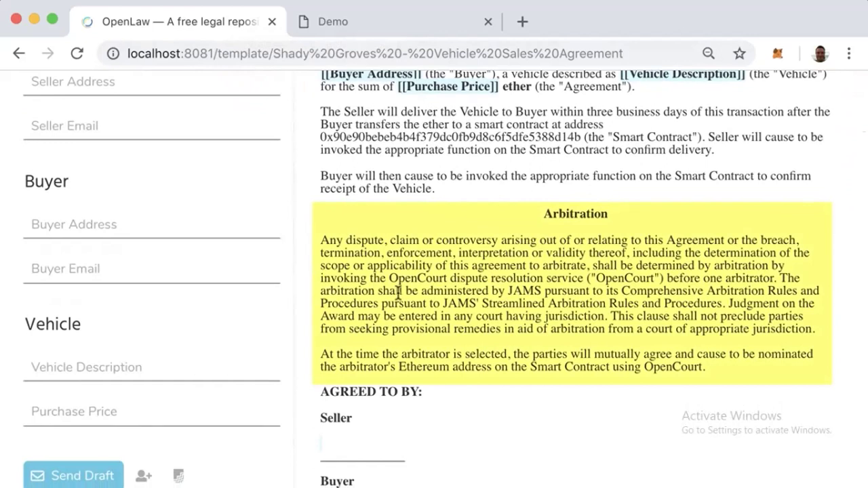
scroll(399, 291, "down", 1)
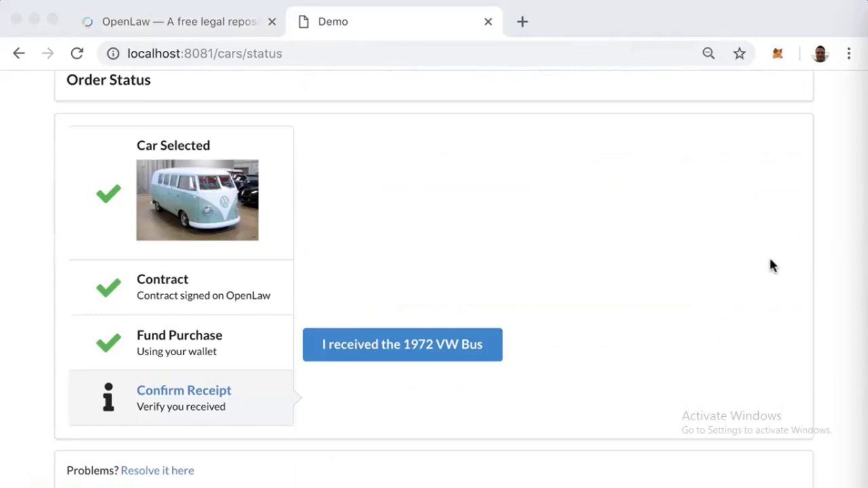
- Open the OpenCourt dispute form and state the VW bus wasn't the color shown on the website
left_click(180, 471)
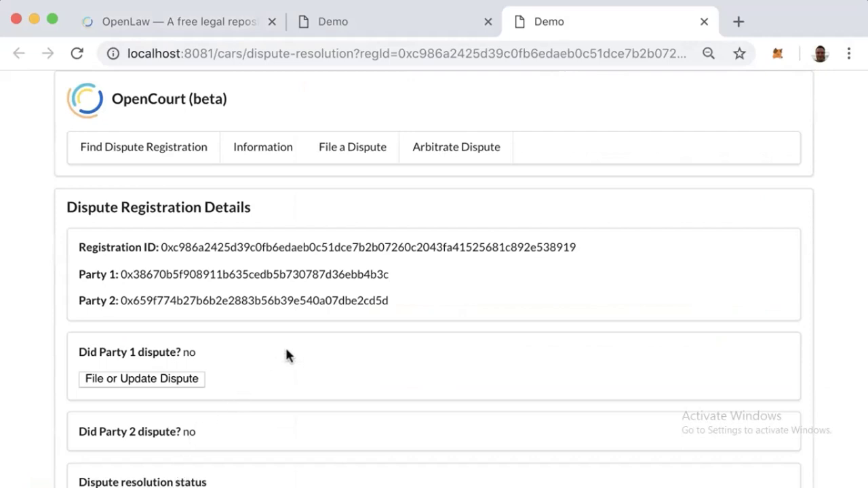
scroll(285, 350, "down", 5)
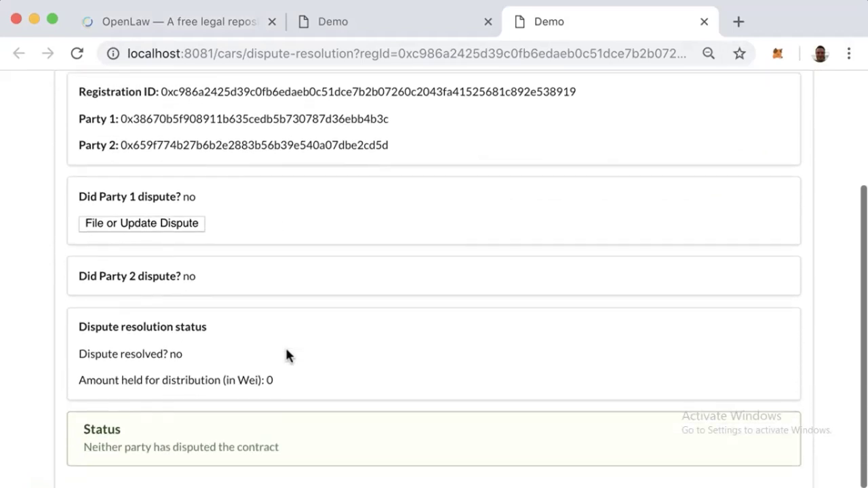
left_click(171, 231)
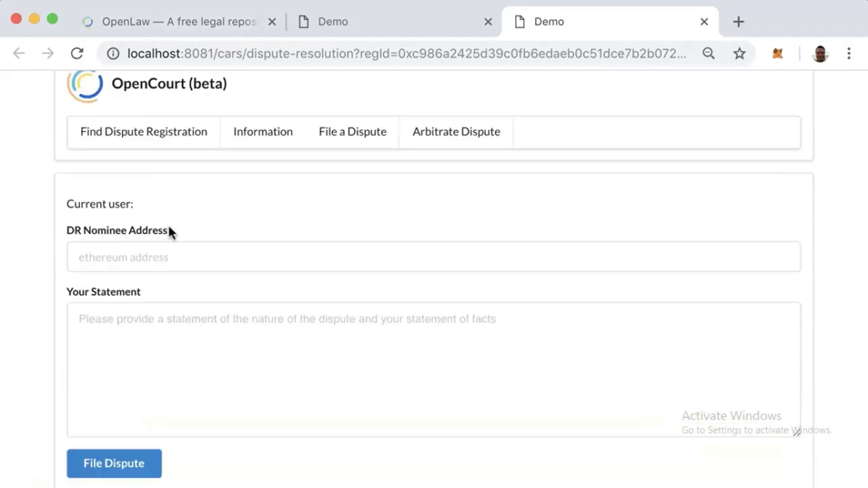
left_click(202, 337)
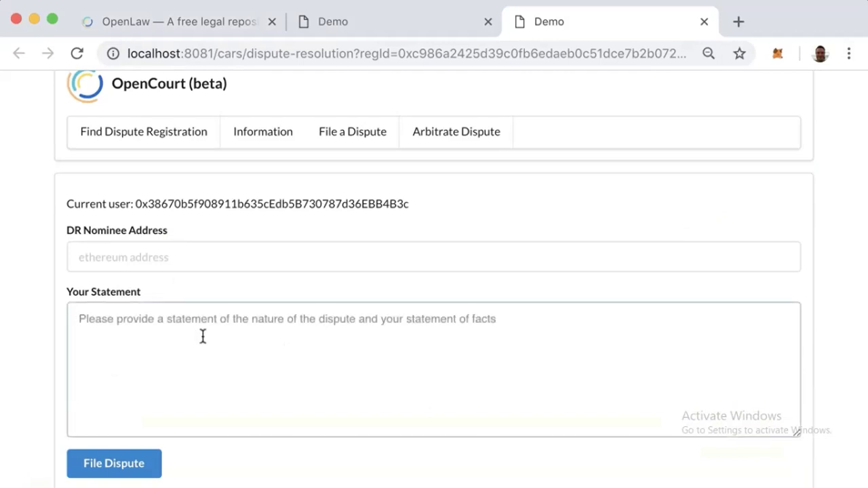
type("I went t")
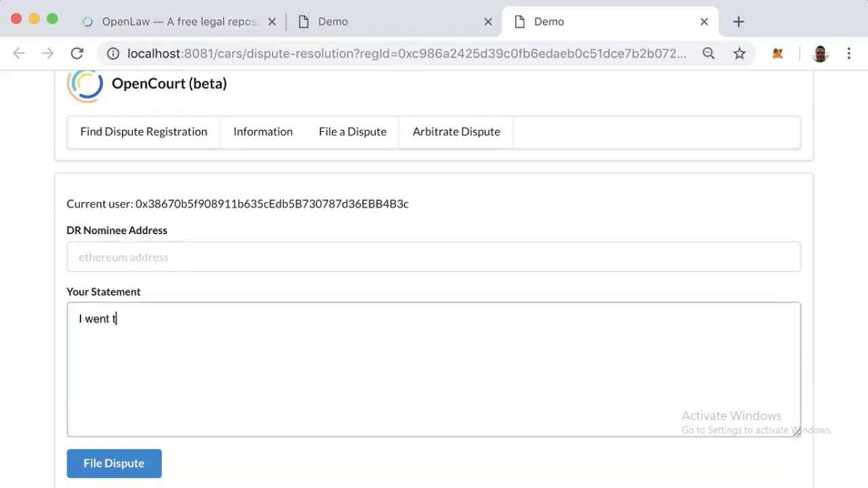
type("o pick up the VW bus ")
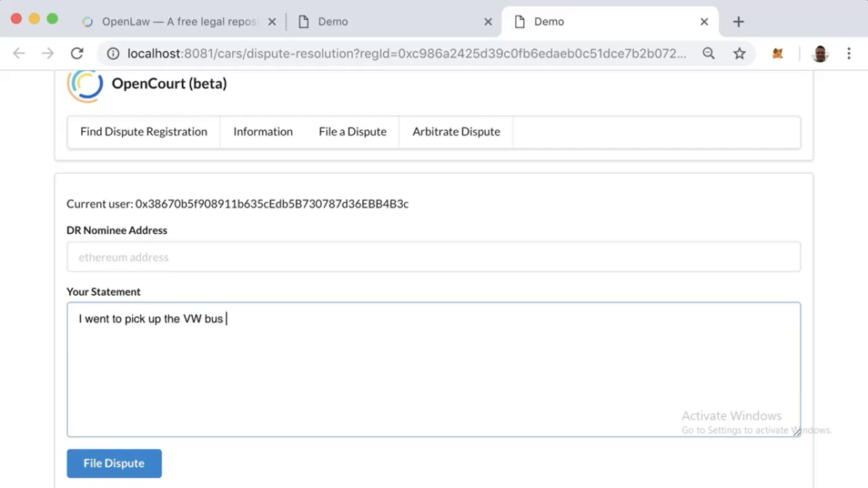
type("but it was not the color")
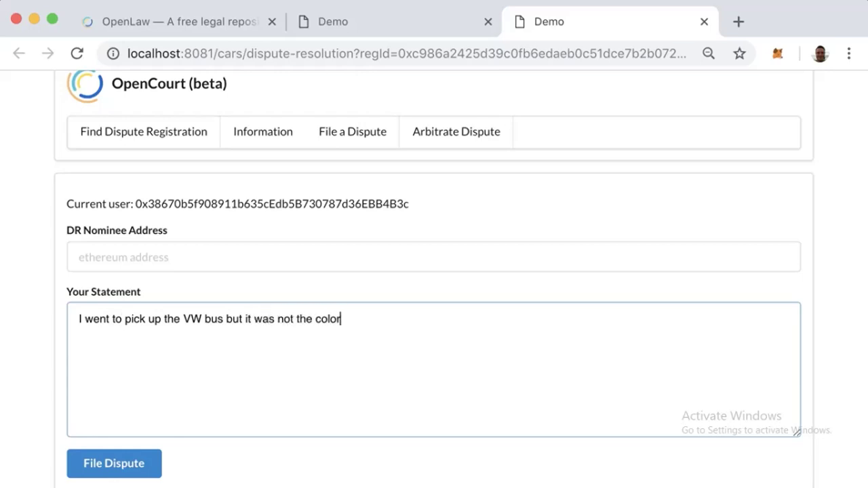
type(" that I saw on the website.")
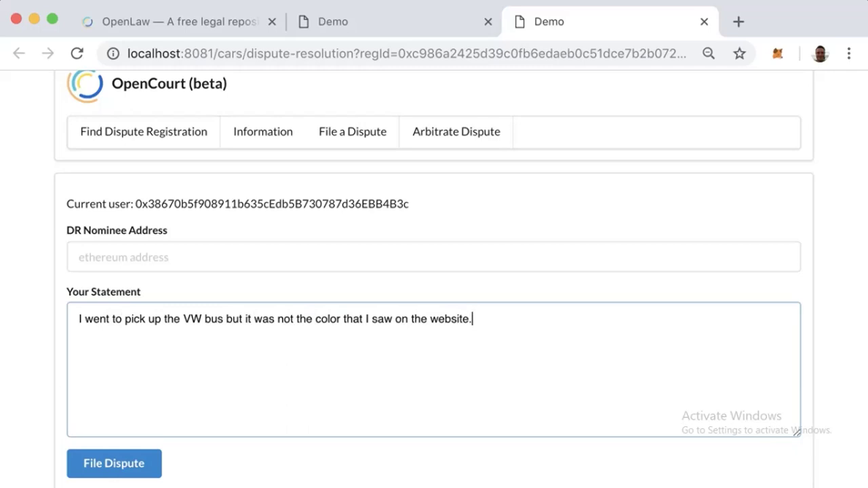
- Paste the arbitrator's Ethereum address as nominee and file the dispute, confirming in MetaMask
key("super+Tab")
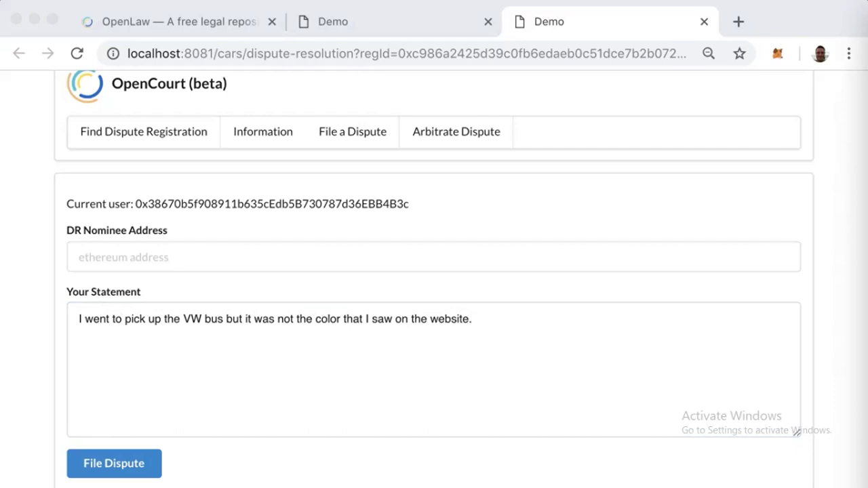
left_click(613, 260)
key("super+v")
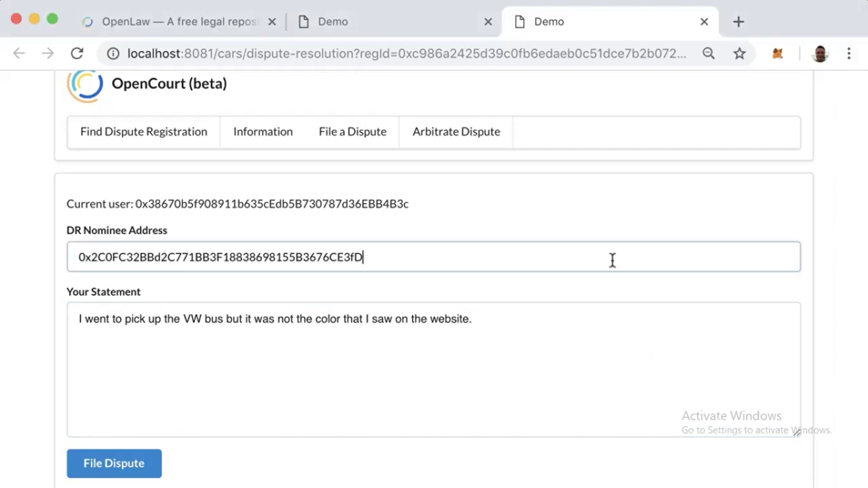
left_click(135, 465)
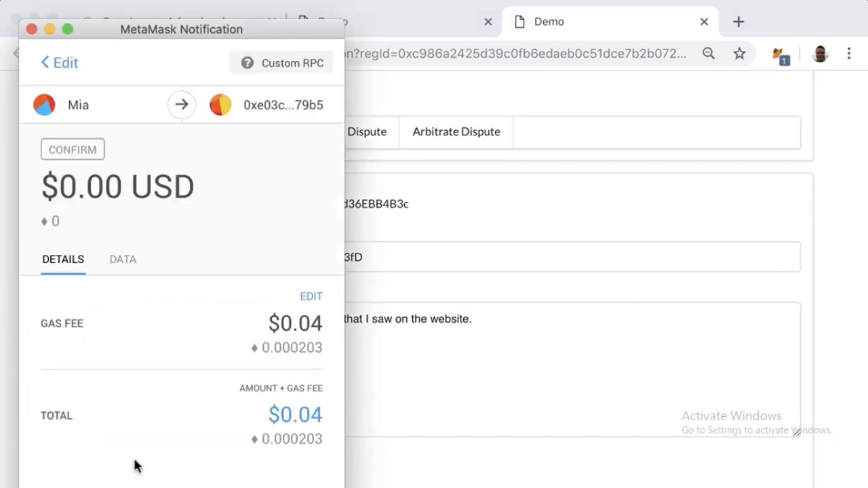
key("Return")
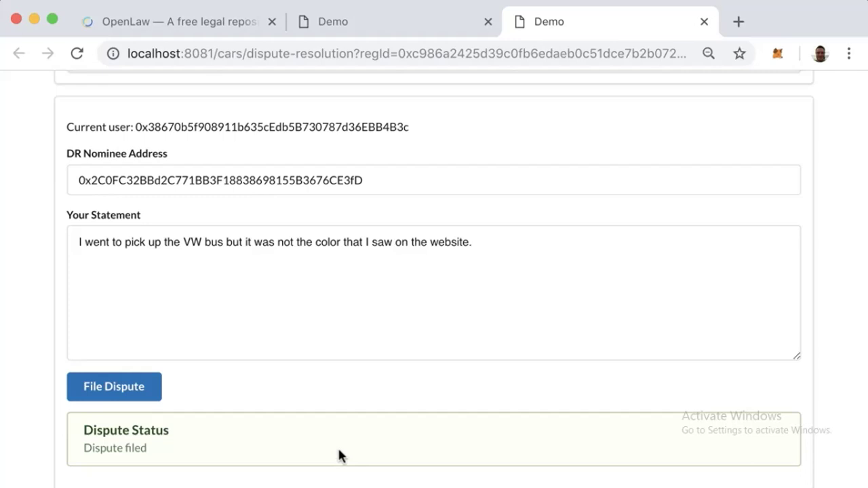
scroll(339, 454, "up", 3)
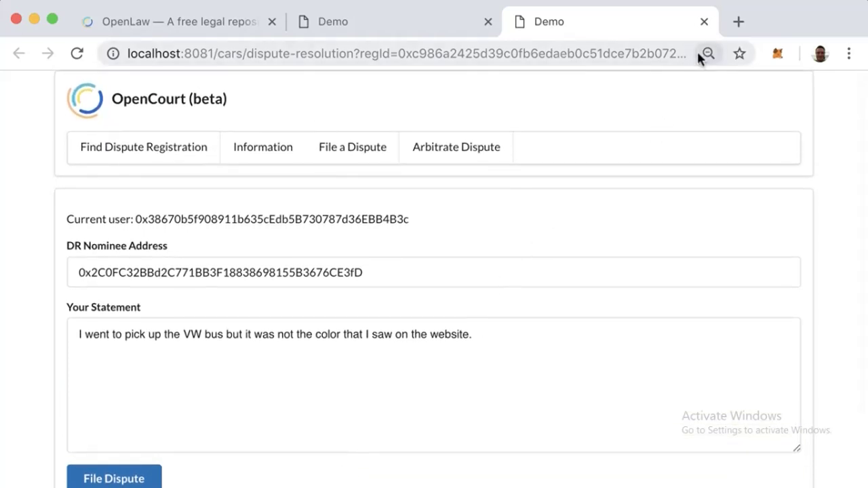
- Switch MetaMask to the Shady Grove seller account and return to the dispute details
left_click(775, 53)
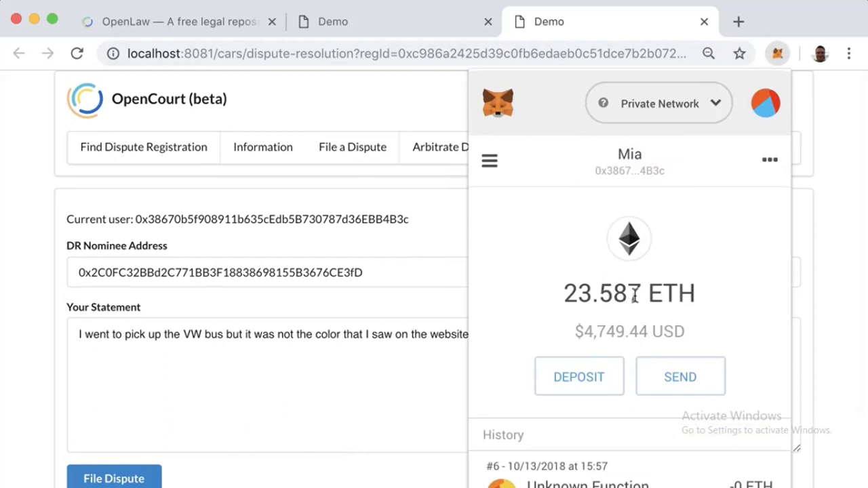
left_click(769, 112)
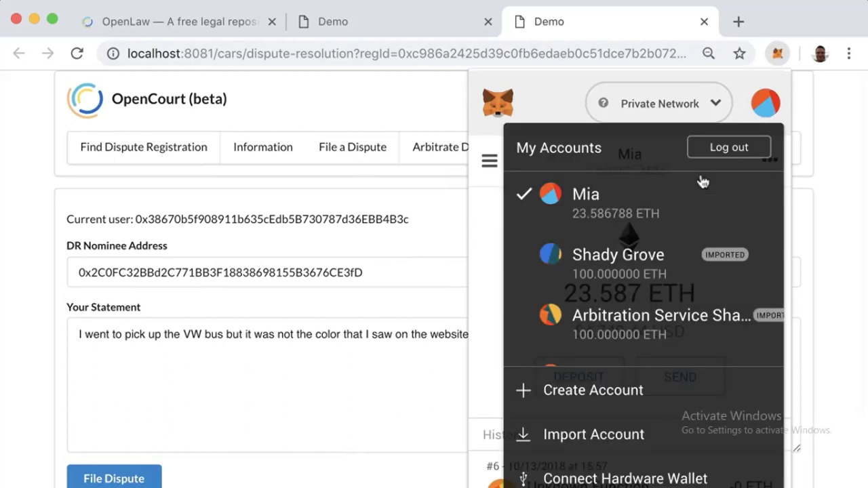
left_click(656, 266)
left_click(281, 158)
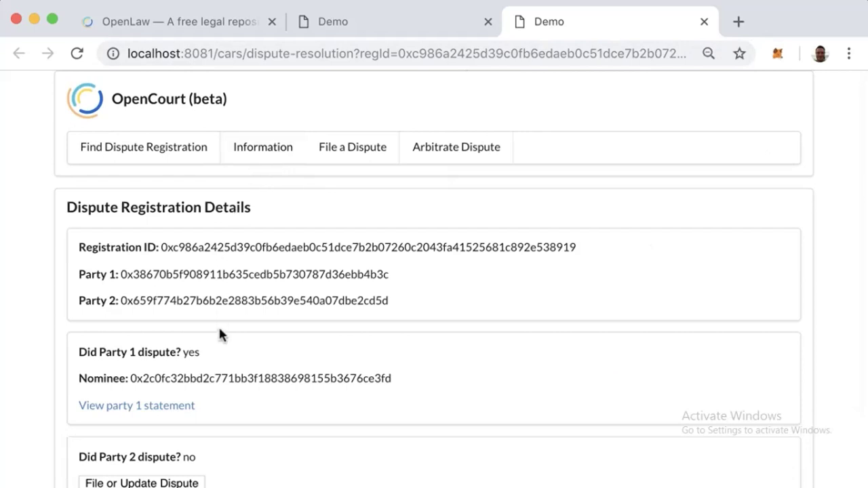
scroll(219, 325, "down", 2)
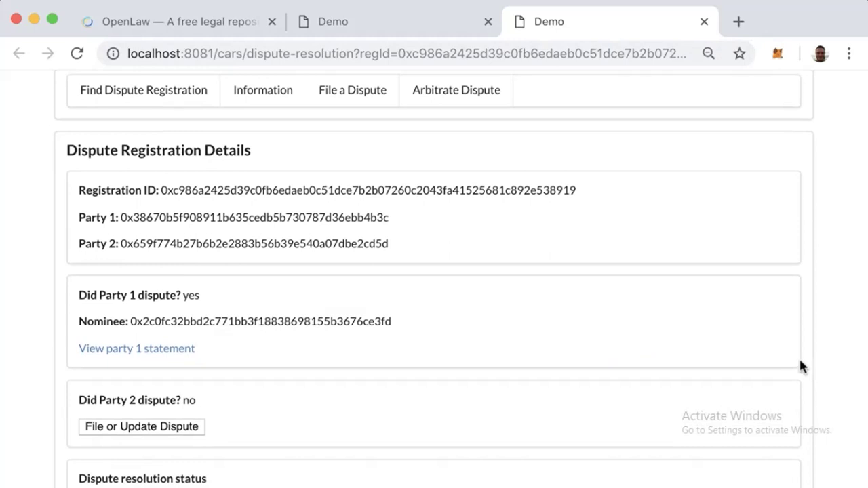
- Write the seller's statement: 'It was our mistake. Our website admins uploaded the wrong picture.'
left_click(186, 426)
left_click(193, 380)
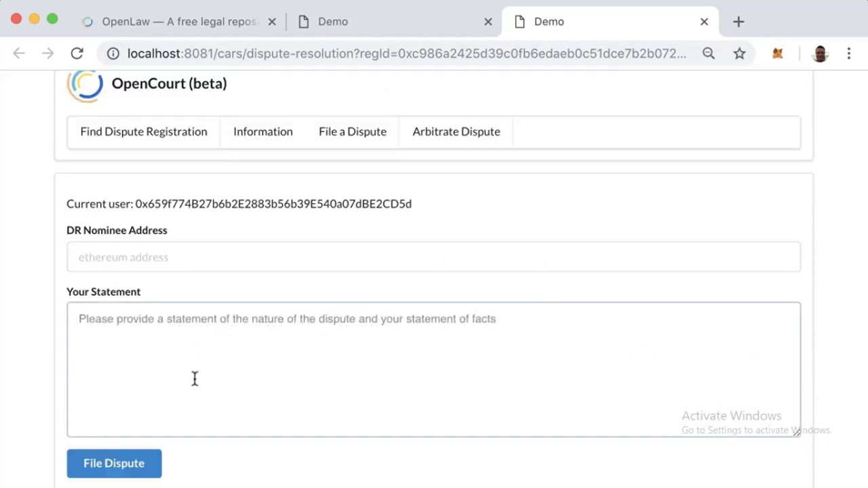
type("It was our")
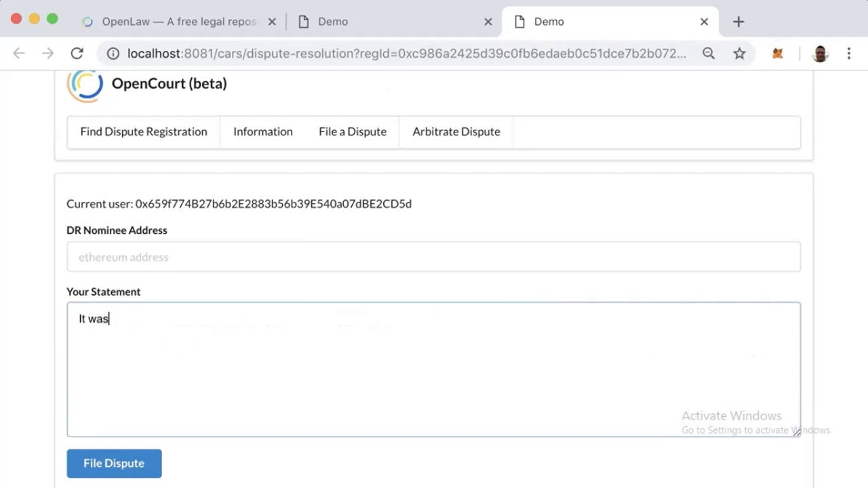
key("BackSpace")
key("BackSpace")
key("BackSpace")
key("BackSpace")
key("BackSpace")
type("our mistake. Our wes")
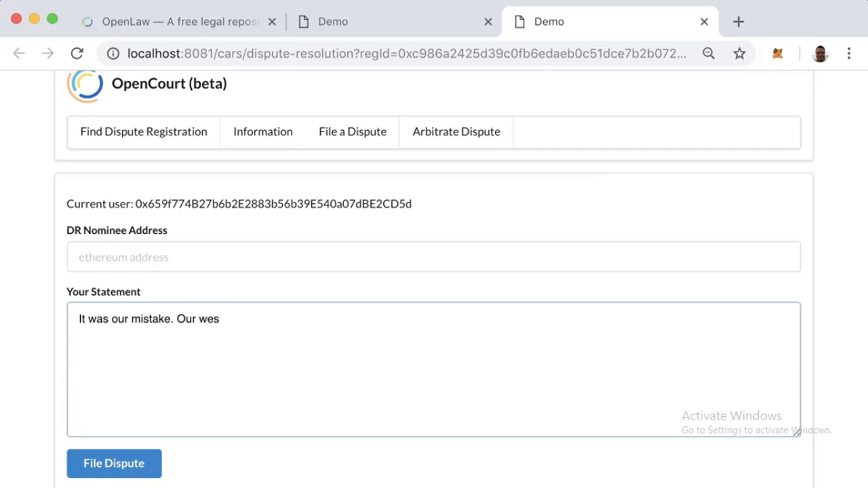
key("BackSpace")
type("bsite admins upload")
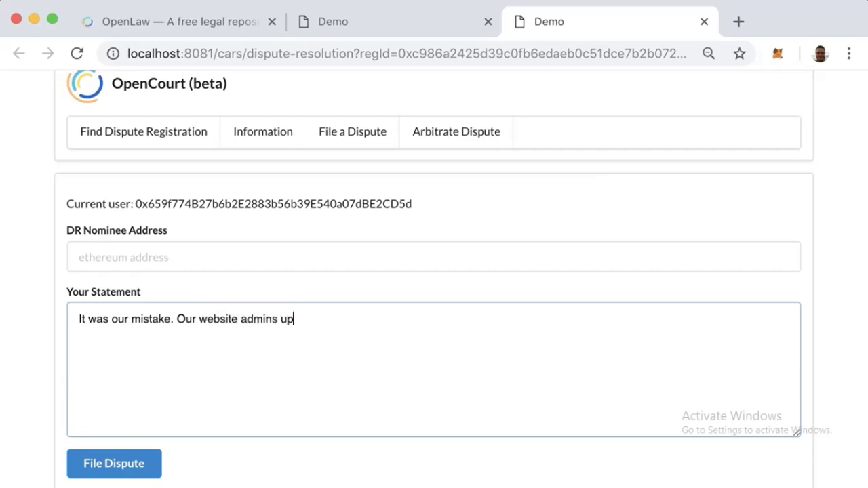
key("BackSpace")
type("aded the wrong piture.\"")
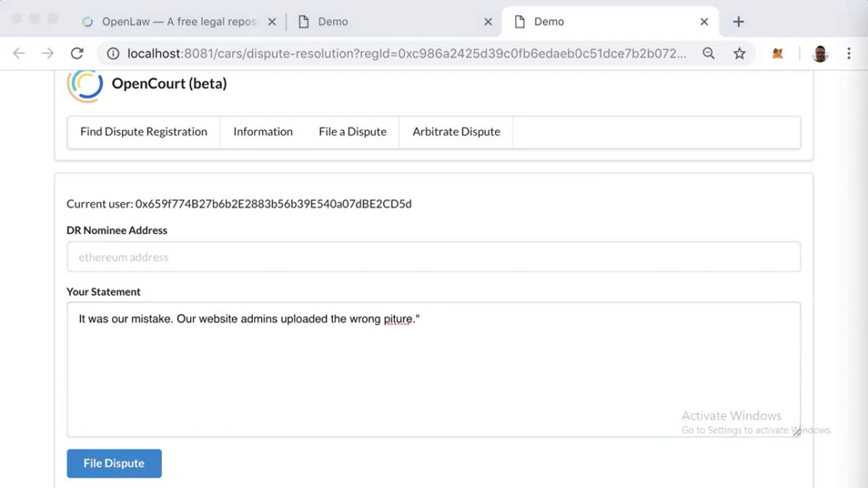
- Paste the nominee's Ethereum address into DR Nominee Address and file the second party's dispute
key("super+Tab")
left_click(574, 254)
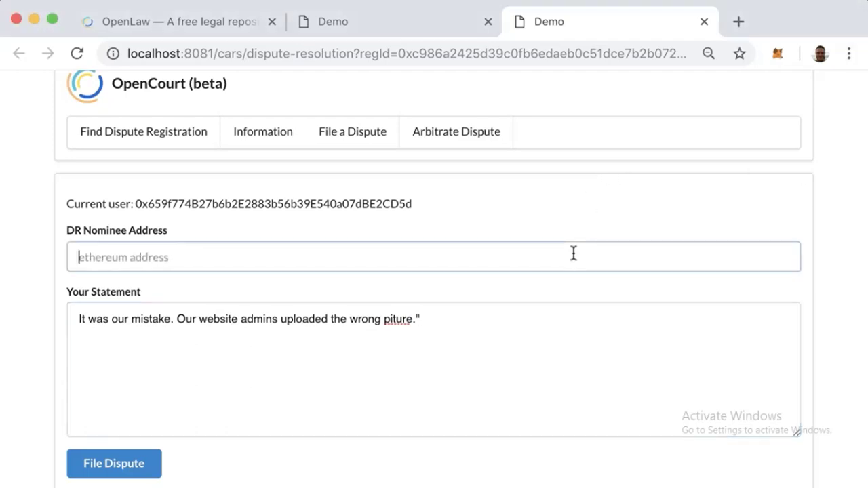
key("super+v")
left_click(152, 460)
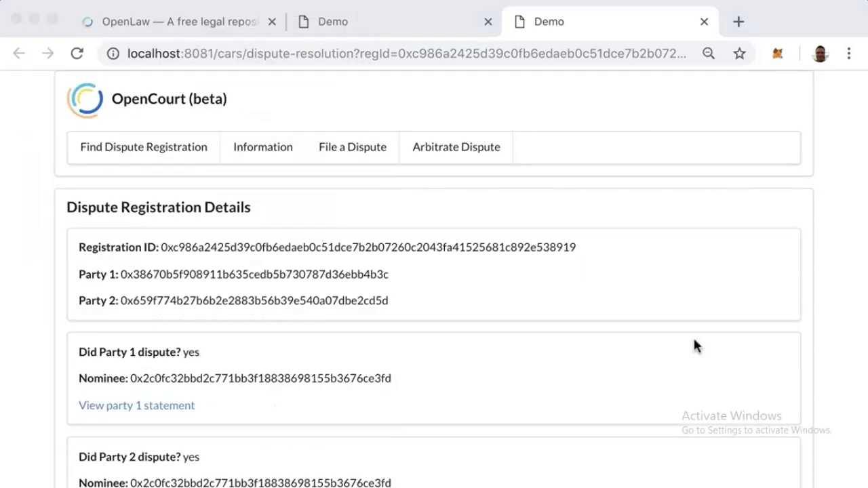
- Switch the MetaMask wallet to the Arbitration Service account and return to the dispute page
scroll(694, 339, "down", 5)
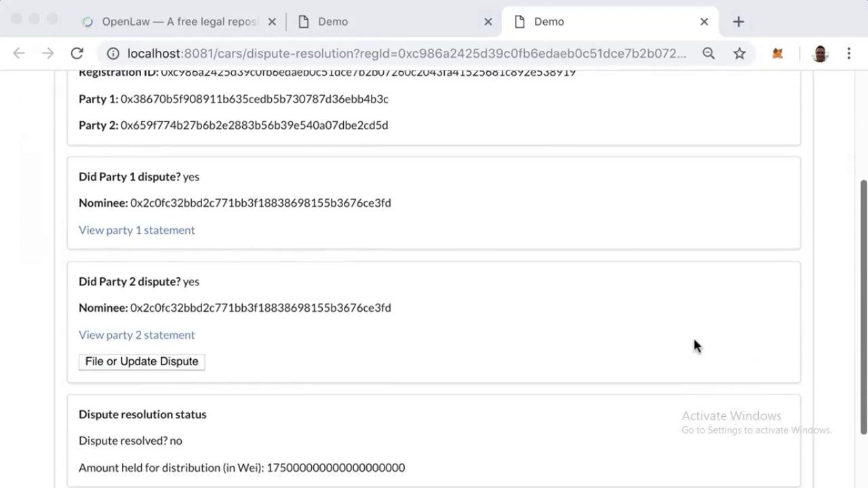
scroll(694, 345, "down", 3)
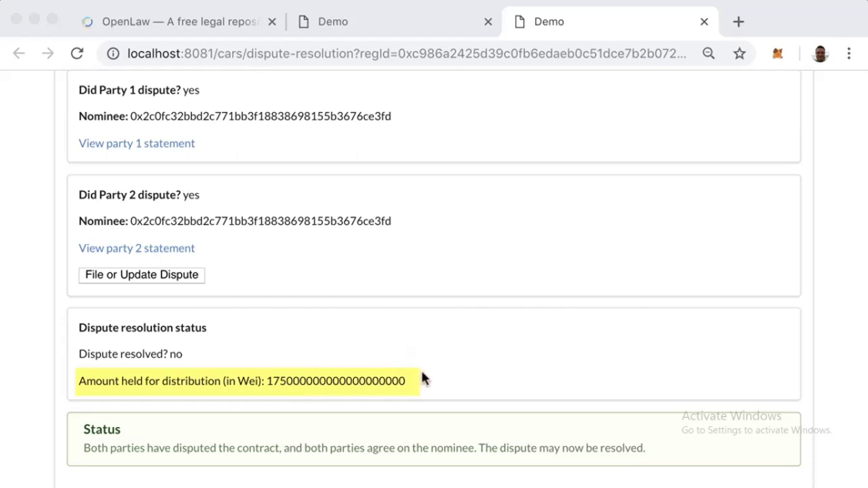
left_click(777, 53)
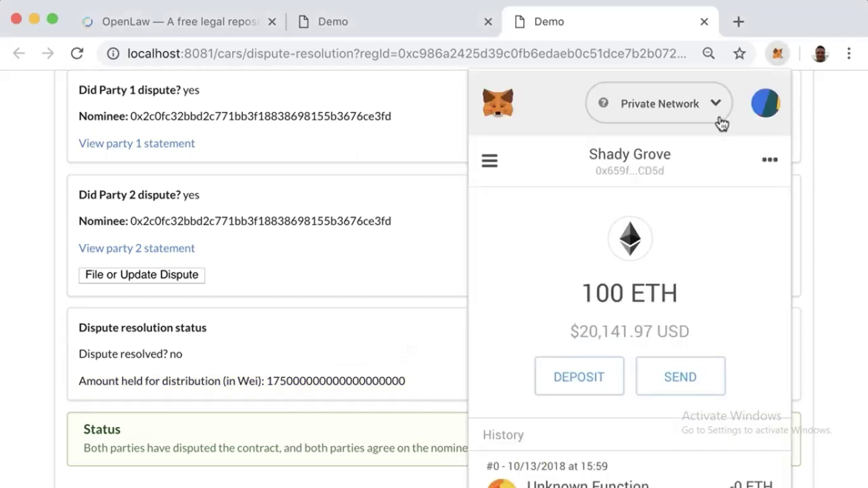
left_click(766, 103)
scroll(670, 255, "down", 1)
left_click(612, 287)
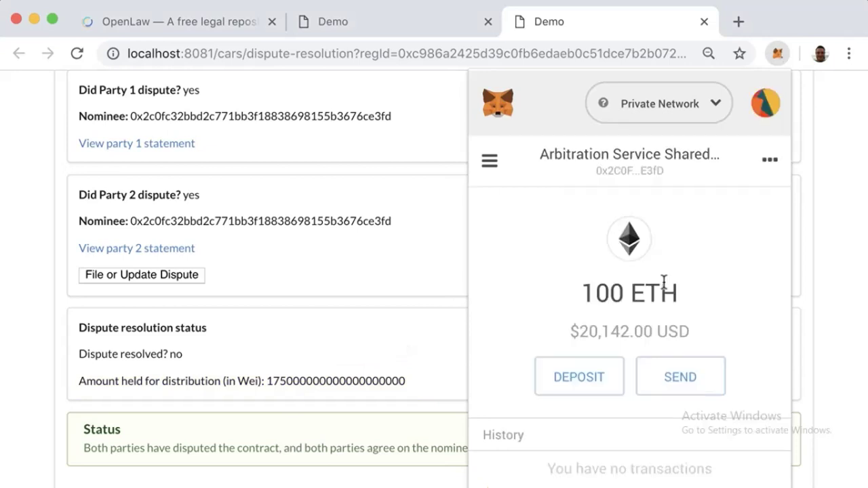
left_click(439, 293)
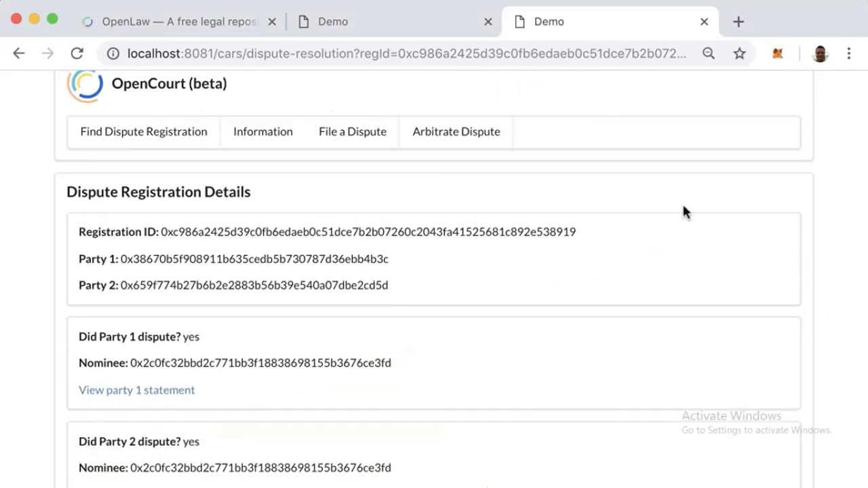
left_click(485, 138)
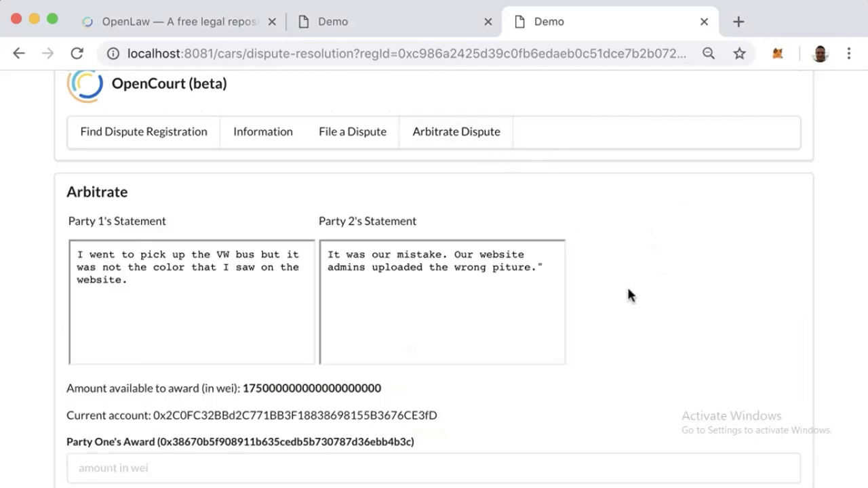
scroll(625, 275, "down", 3)
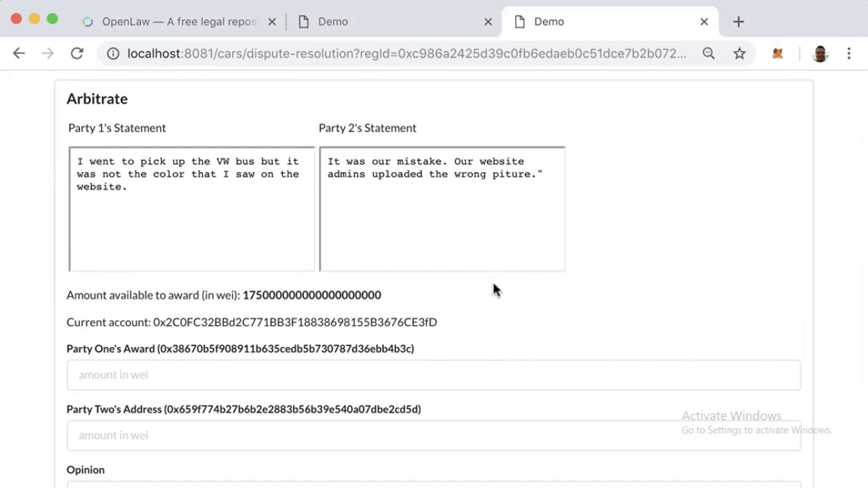
scroll(493, 285, "down", 2)
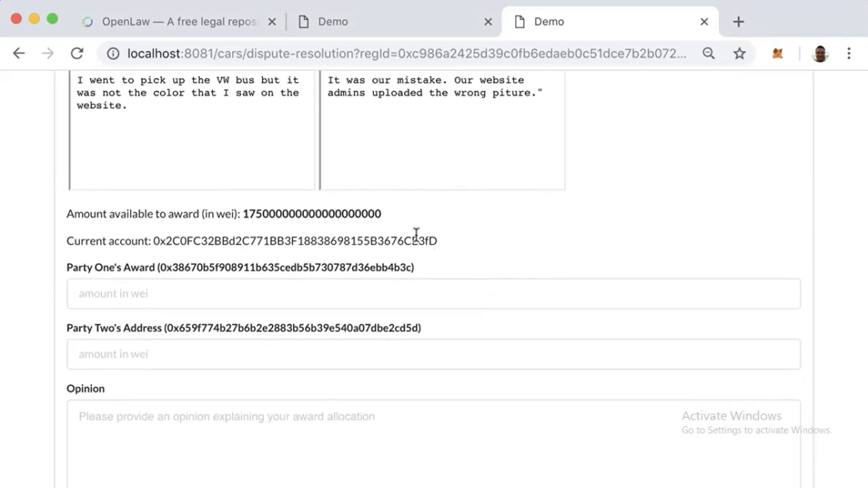
double_click(367, 214)
key("super+c")
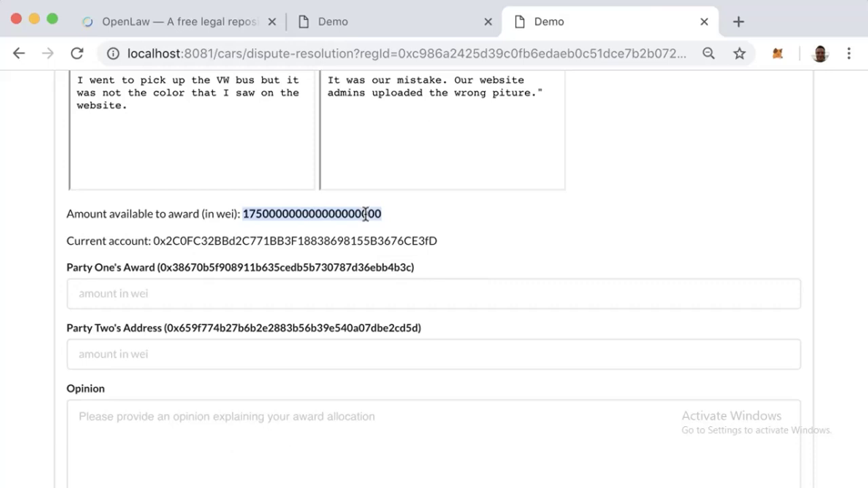
left_click(333, 281)
key("super+v")
left_click(324, 356)
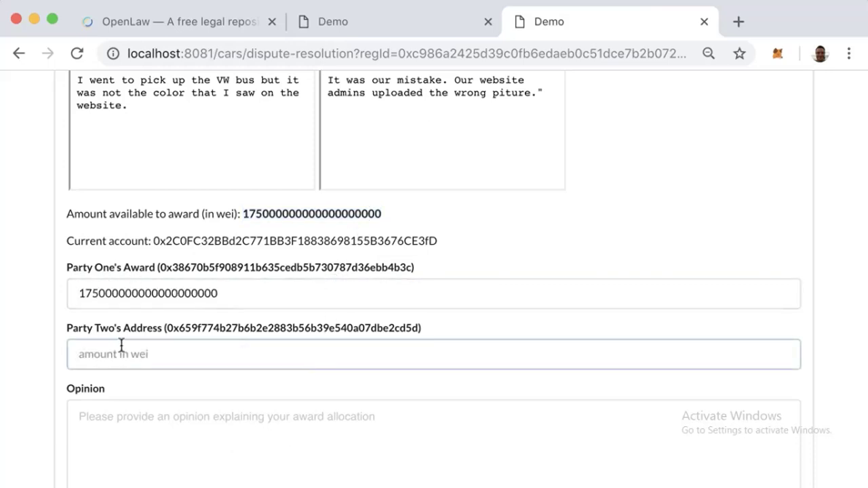
type("0")
key("Tab")
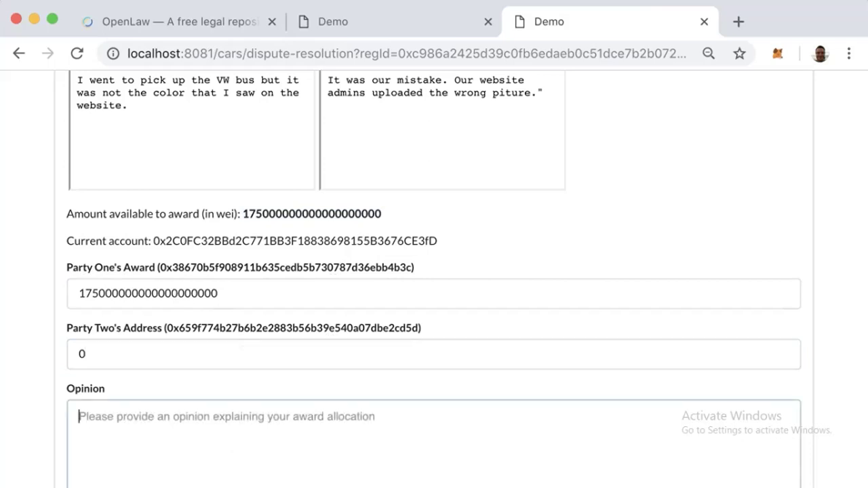
scroll(434, 295, "down", 3)
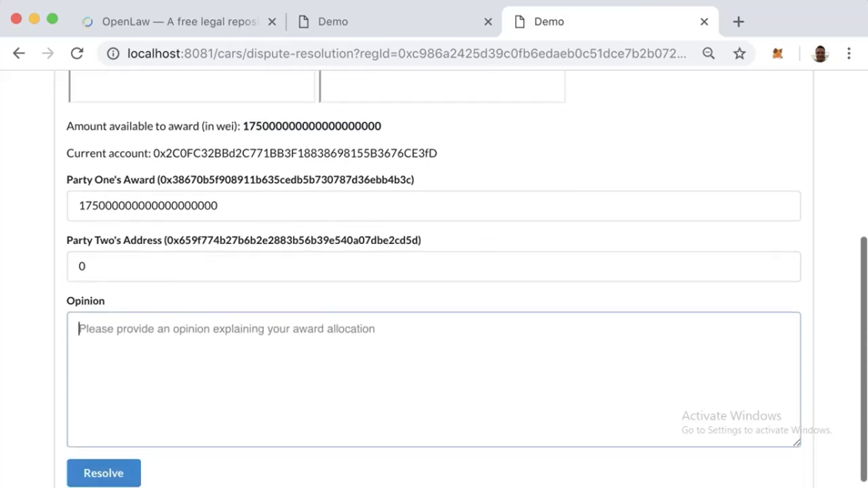
- Resolve the dispute with an opinion granting the buyer a full ether refund due to a mistake
type("Seeing as there was a mistake, buyer to receive full refund of ether and all contractual duties discharged.")
left_click(85, 461)
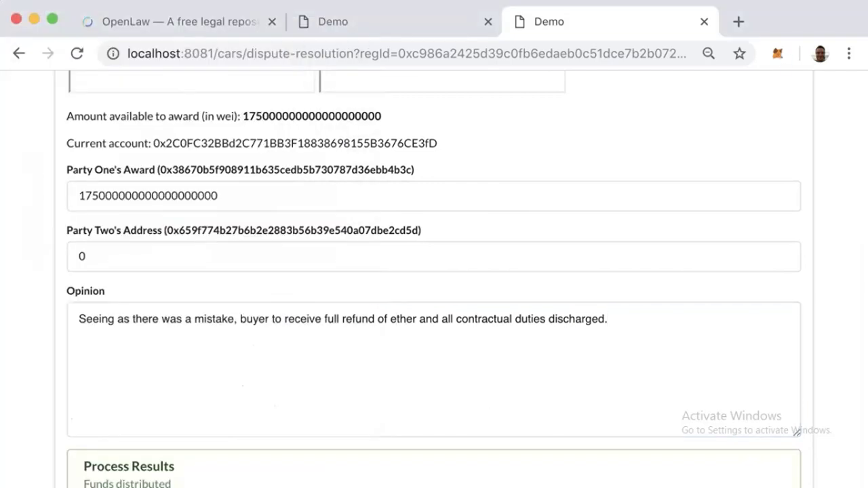
scroll(266, 343, "down", 2)
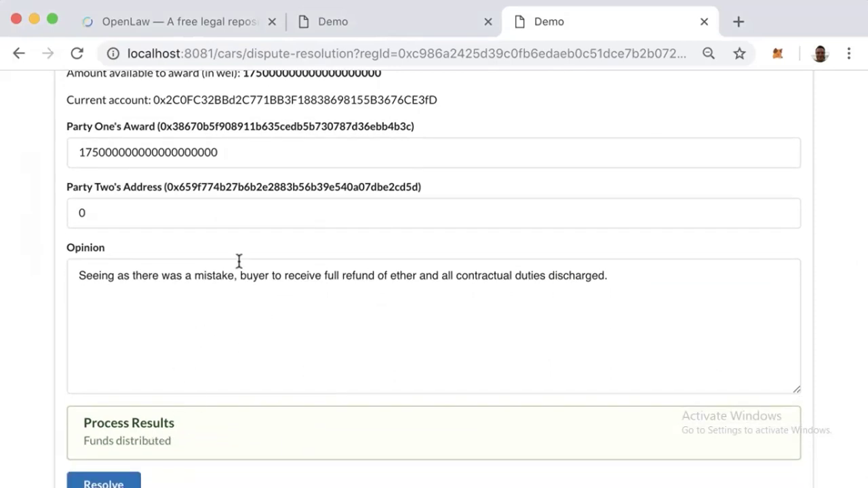
scroll(239, 261, "up", 2)
scroll(239, 261, "up", 5)
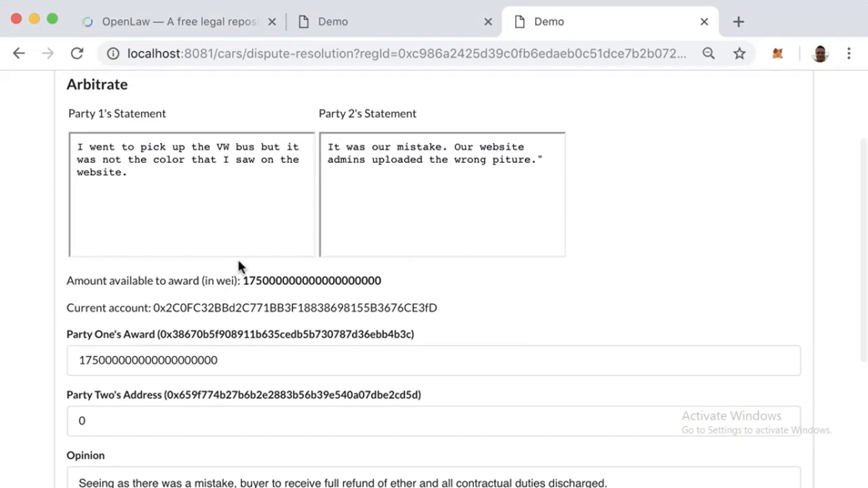
scroll(239, 266, "up", 2)
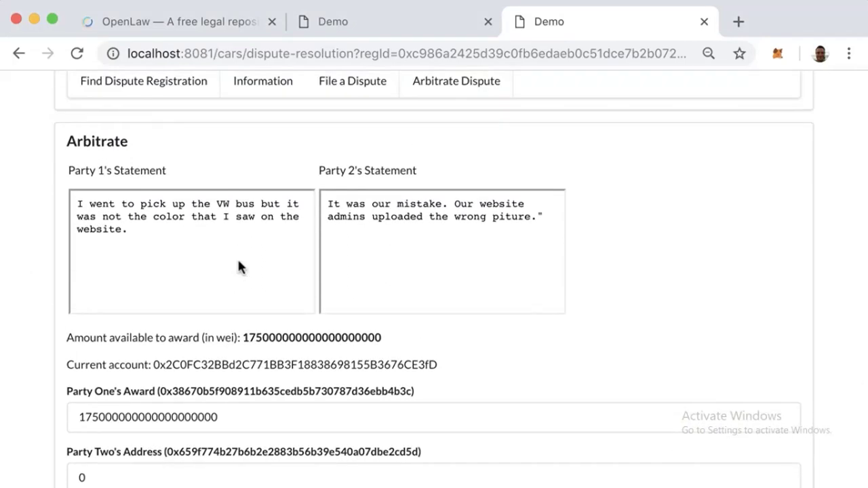